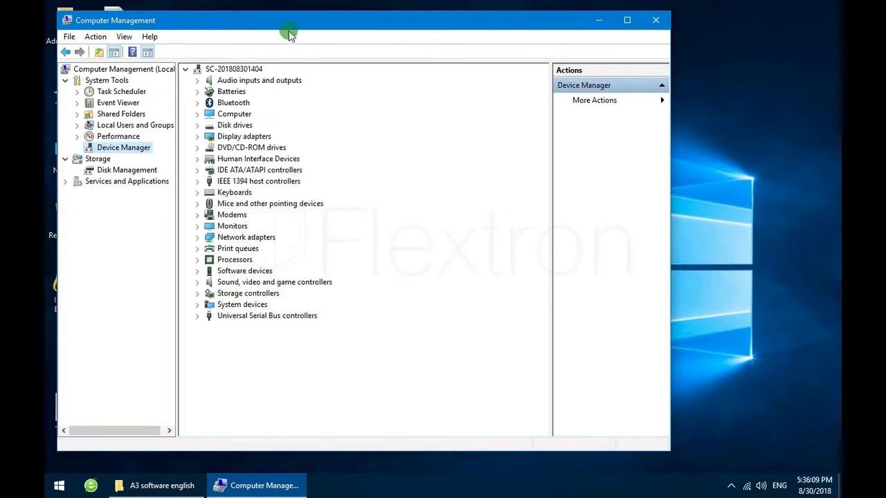
# Expand the Universal Serial Bus controllers group in Device Manager and get Computer Management out of the way.
pyautogui.moveTo(350, 25); pyautogui.dragTo(433, 31)
pyautogui.doubleClick(327, 320)
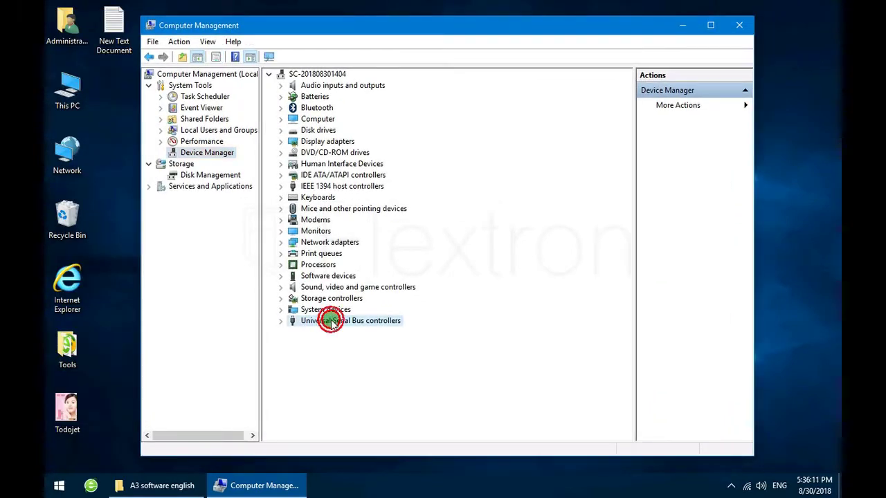
pyautogui.click(682, 25)
# Write "Now turn on the power" in the New Text Document on the desktop and return to Computer Management.
pyautogui.doubleClick(107, 29)
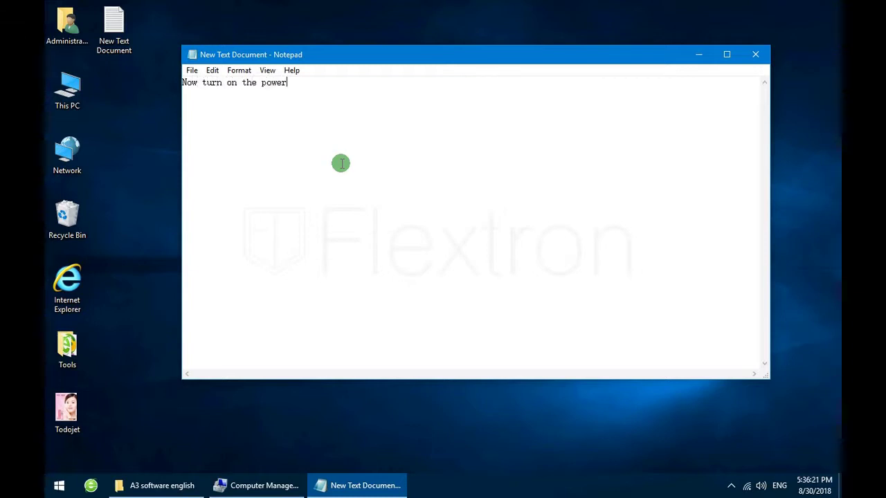
pyautogui.click(701, 54)
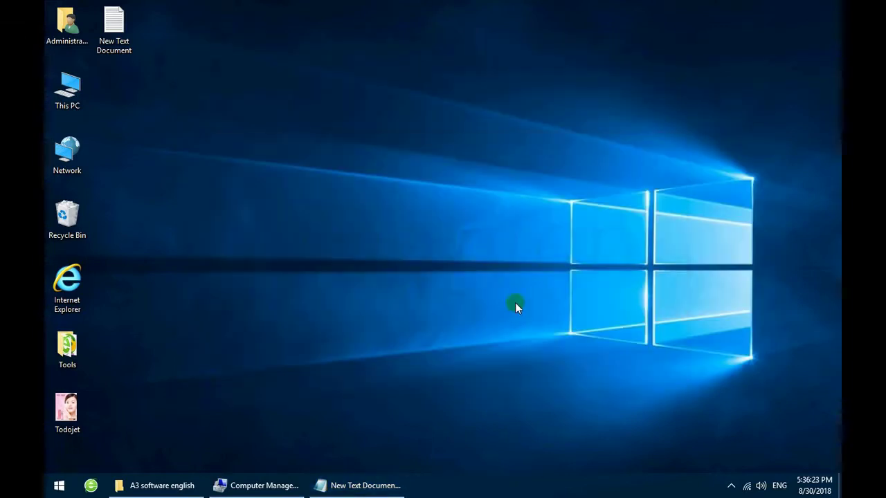
pyautogui.click(239, 485)
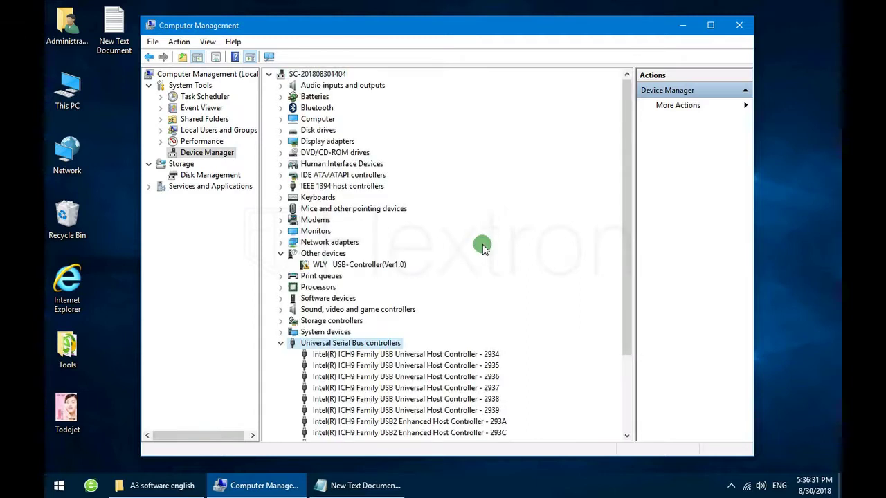
# Start a driver update for the WLY USB-Controller(Ver1.0) device, choosing to browse the computer for driver software.
pyautogui.click(325, 265)
pyautogui.rightClick(359, 267)
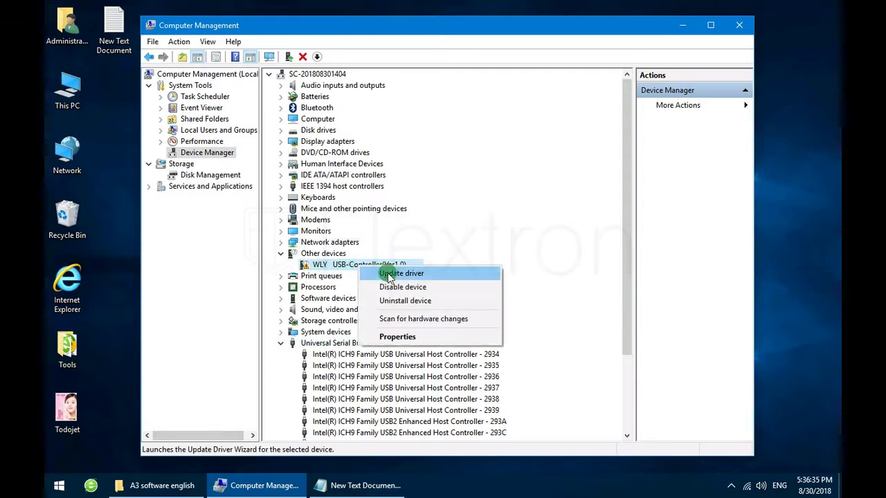
pyautogui.click(386, 273)
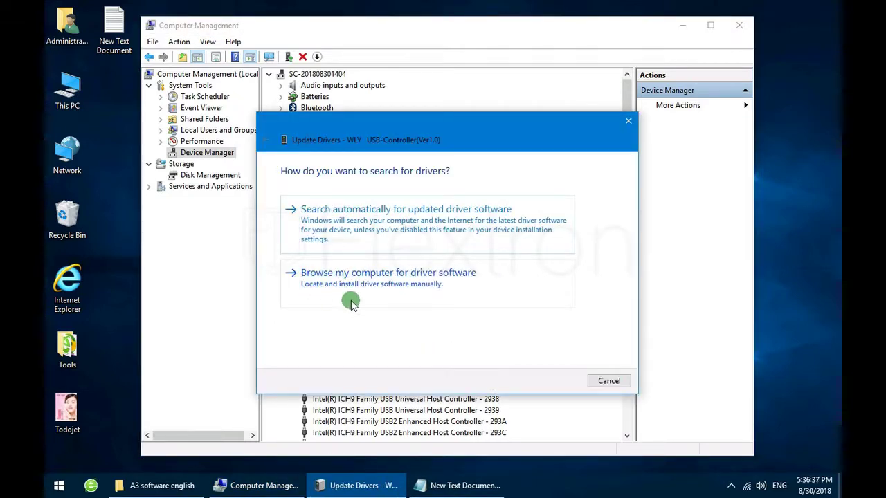
pyautogui.click(361, 283)
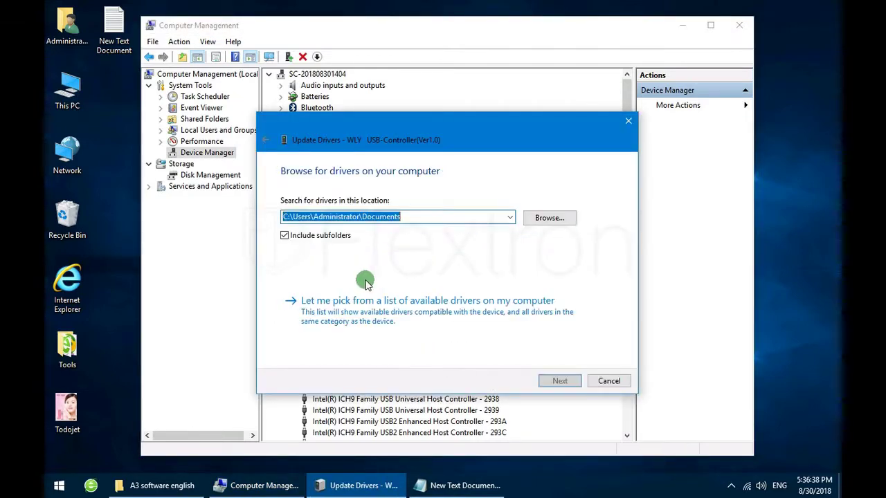
# Set the driver search location to the folder F:\A3 software english\diver\PrinterDrv3.4.7\VISTA和WIN7系统\64位系统.
pyautogui.click(550, 219)
pyautogui.click(385, 222)
pyautogui.moveTo(526, 209); pyautogui.dragTo(526, 237)
pyautogui.doubleClick(468, 257)
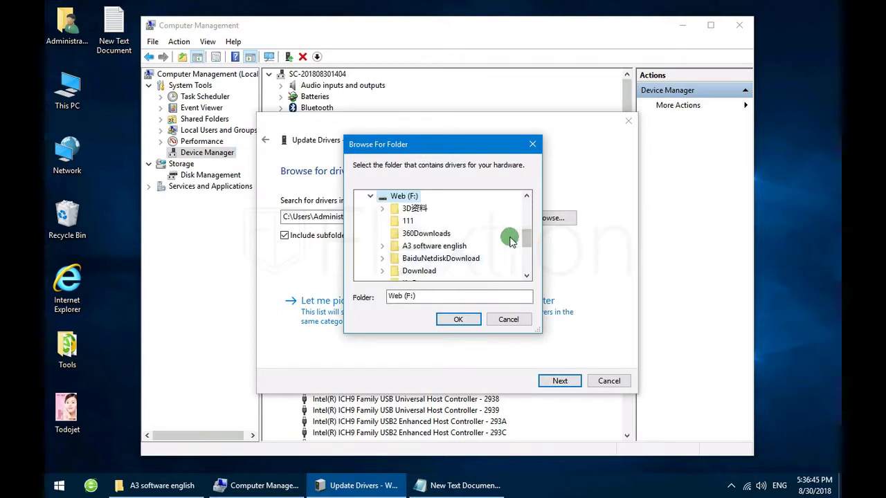
pyautogui.doubleClick(448, 250)
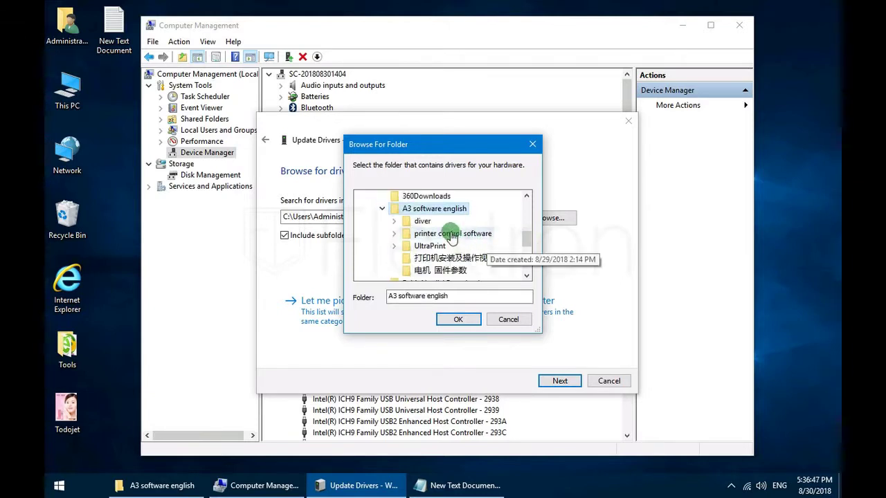
pyautogui.doubleClick(428, 226)
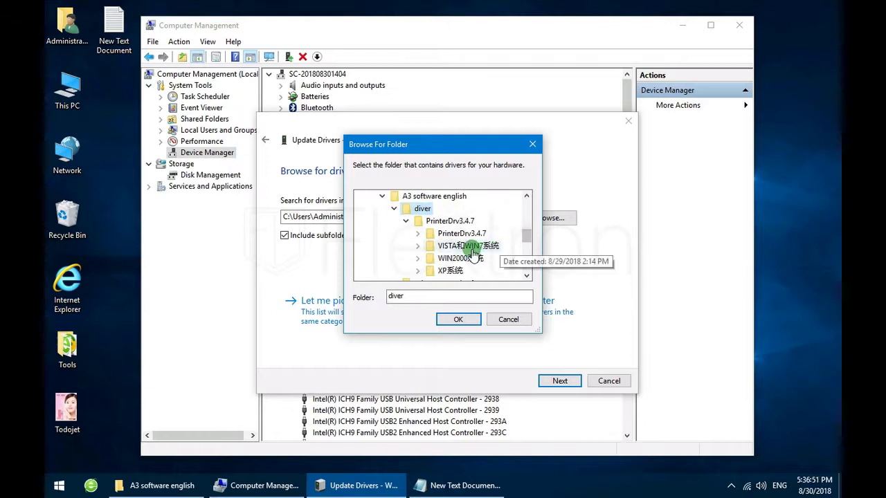
pyautogui.doubleClick(477, 250)
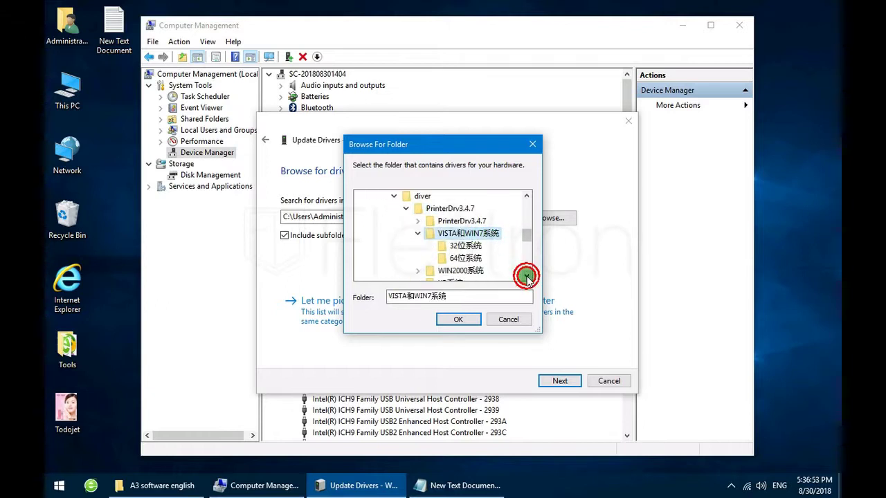
pyautogui.click(472, 247)
pyautogui.click(458, 318)
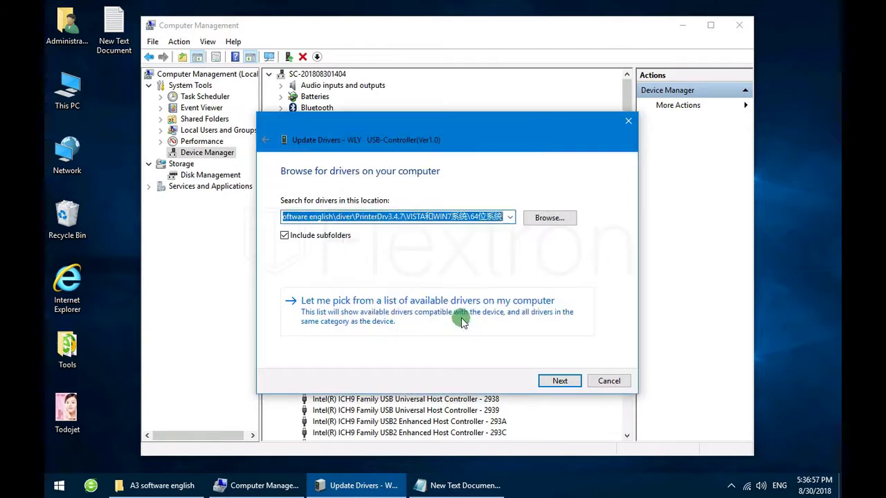
# Install the USB printer controller driver from the chosen folder, approve its publisher's device software and close the update wizard.
pyautogui.click(560, 381)
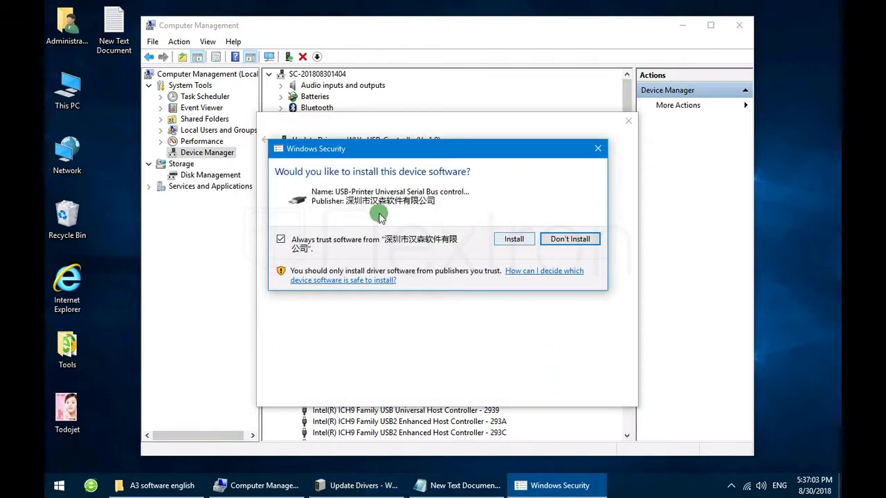
pyautogui.click(514, 238)
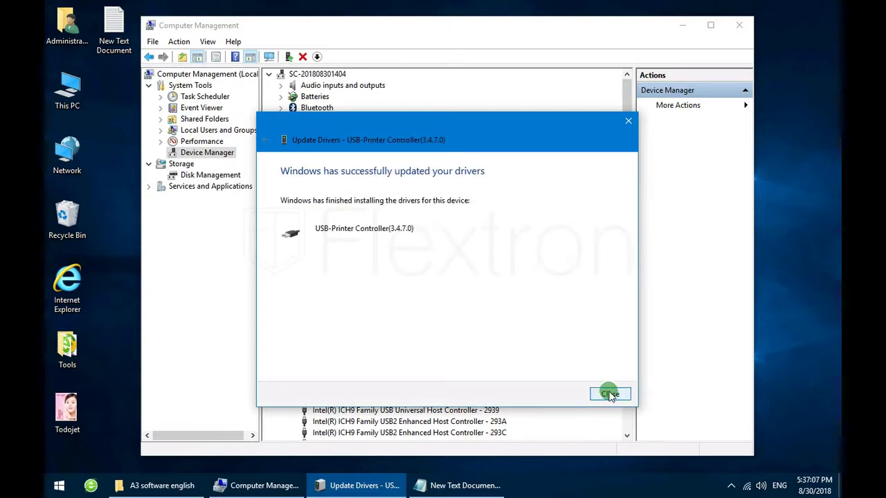
pyautogui.click(607, 393)
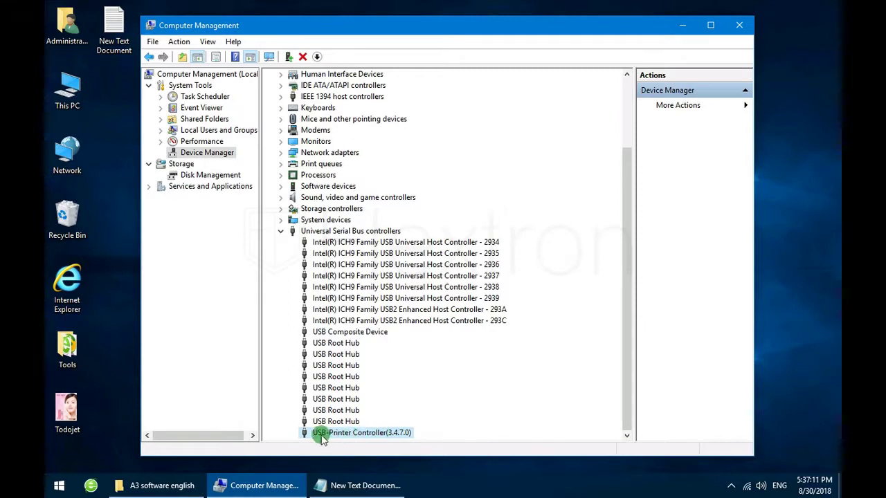
# Return to the desktop and add the line "Insert the dongle" to the New Text Document.
pyautogui.click(682, 26)
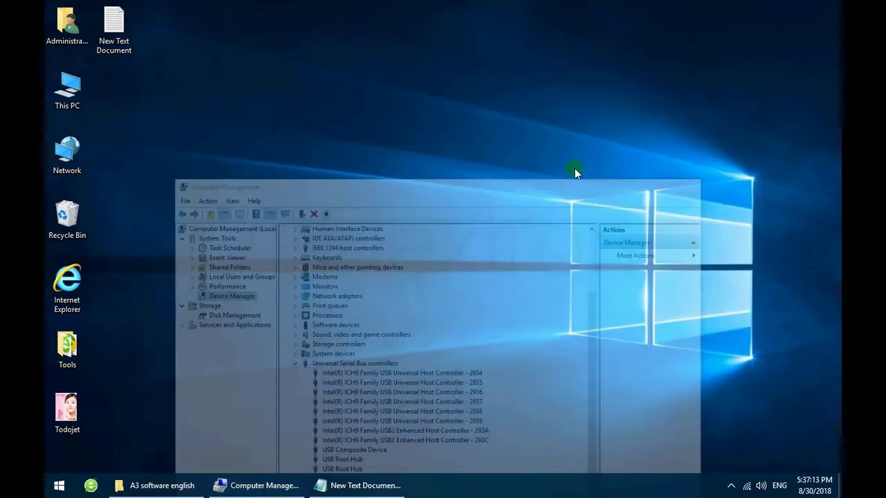
pyautogui.rightClick(481, 273)
pyautogui.click(513, 310)
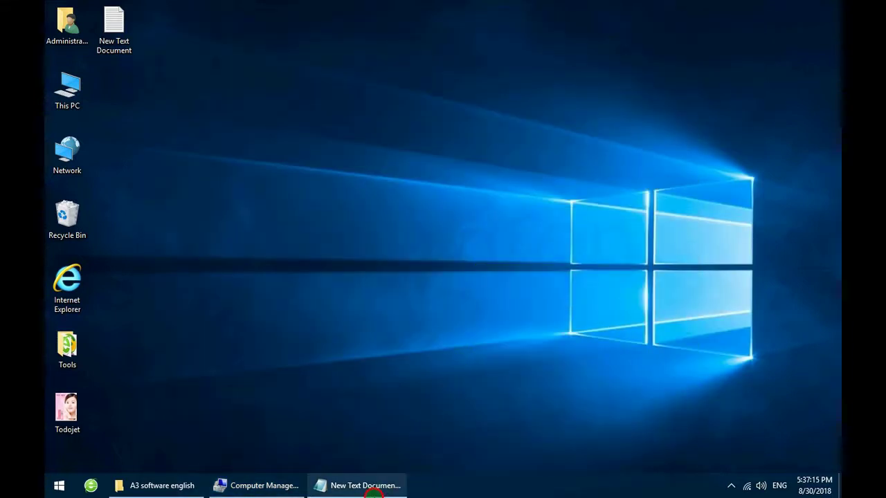
pyautogui.click(365, 486)
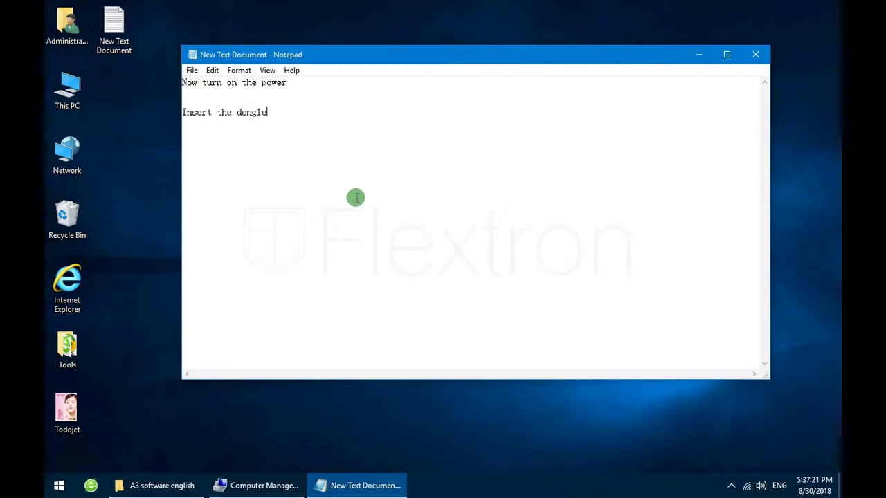
pyautogui.click(699, 54)
# Review the device list in Device Manager with the dongle inserted, and close Computer Management.
pyautogui.click(277, 485)
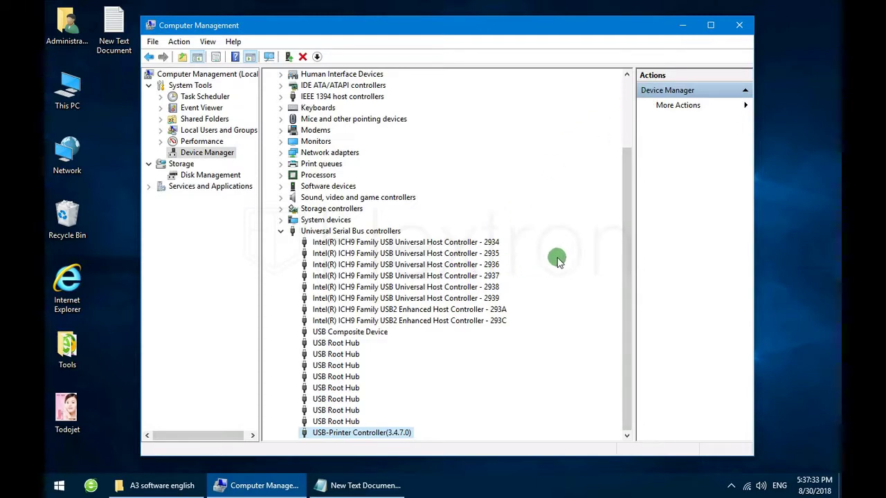
pyautogui.moveTo(625, 229); pyautogui.dragTo(626, 326)
pyautogui.click(738, 27)
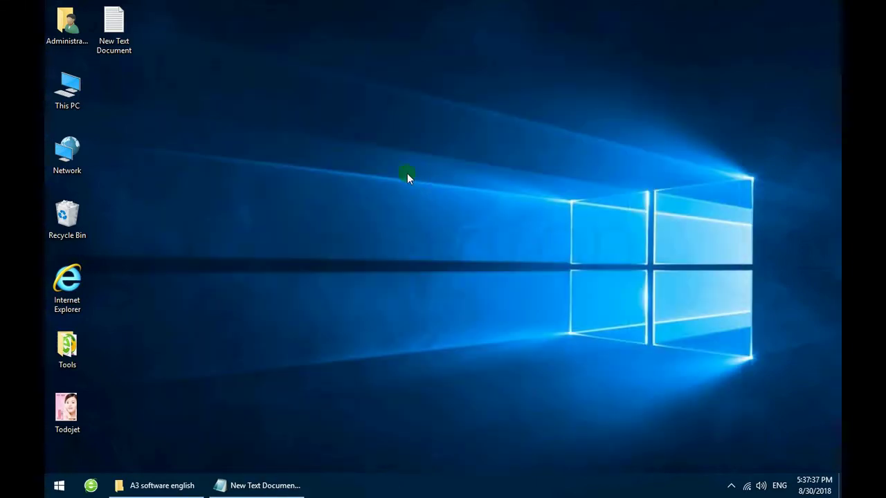
pyautogui.rightClick(367, 161)
pyautogui.click(407, 196)
pyautogui.rightClick(408, 195)
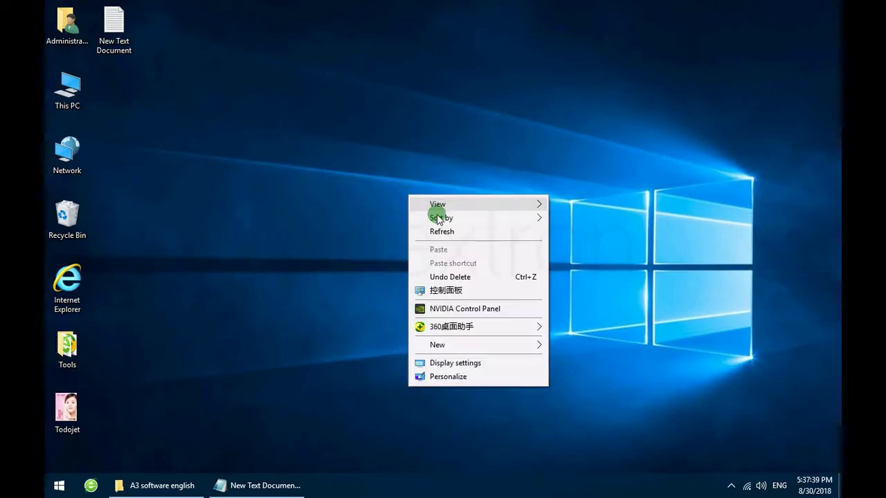
pyautogui.click(447, 231)
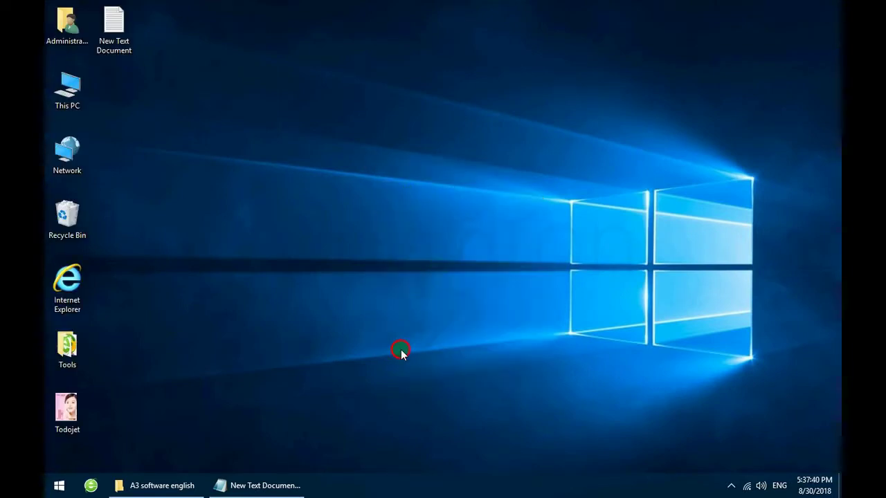
# Open the printer control software folder inside A3 software english and locate the WellPrintExp application.
pyautogui.click(181, 485)
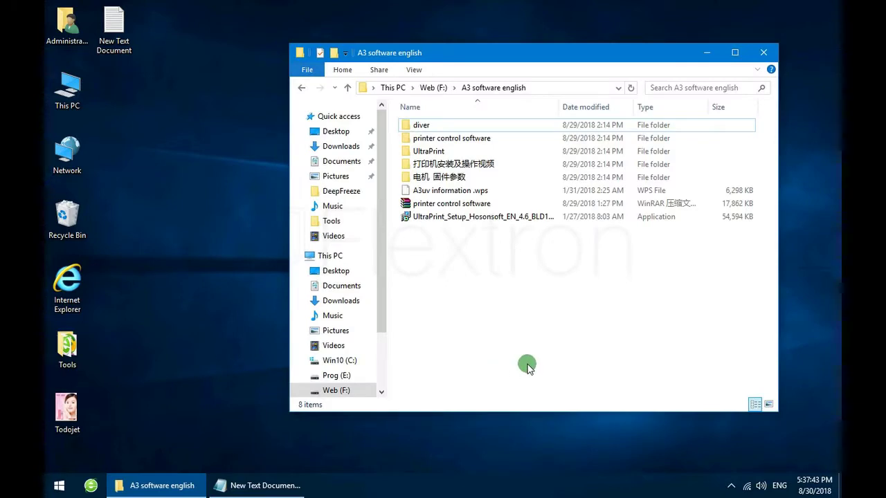
pyautogui.doubleClick(468, 138)
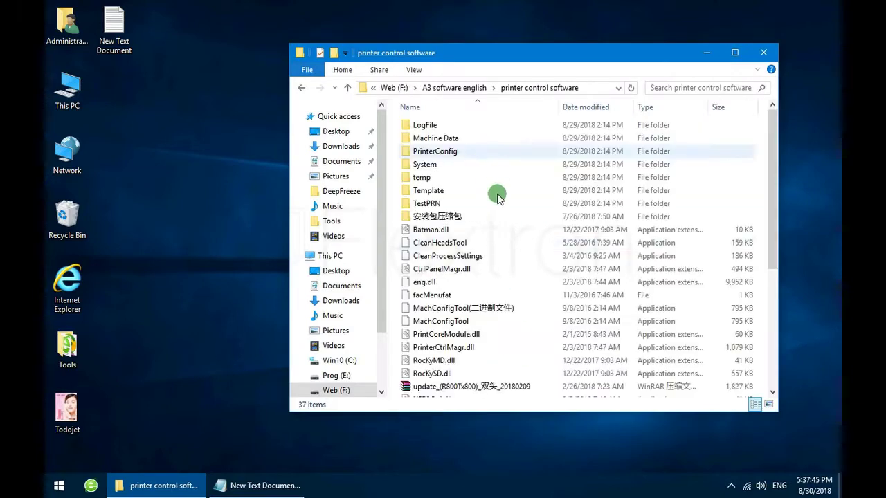
pyautogui.moveTo(768, 139); pyautogui.dragTo(770, 262)
# Create a desktop shortcut for the WellPrintExp application, close the folder window and refresh the desktop.
pyautogui.click(442, 275)
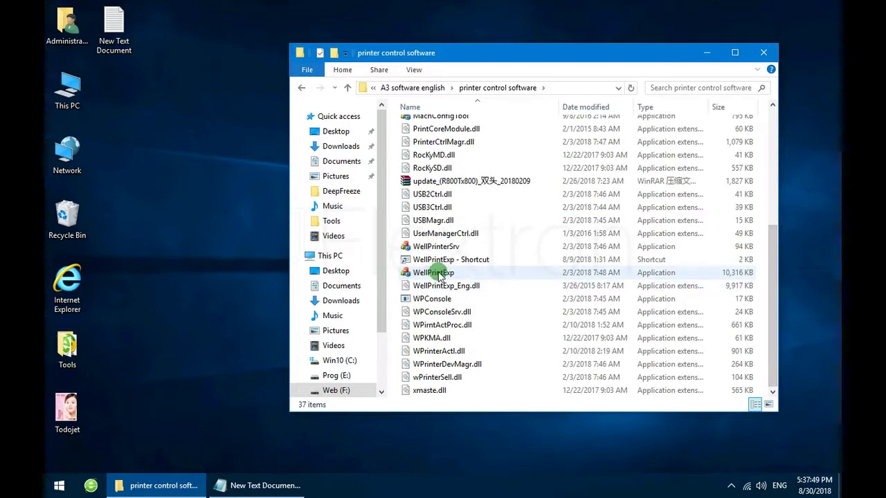
pyautogui.click(427, 276)
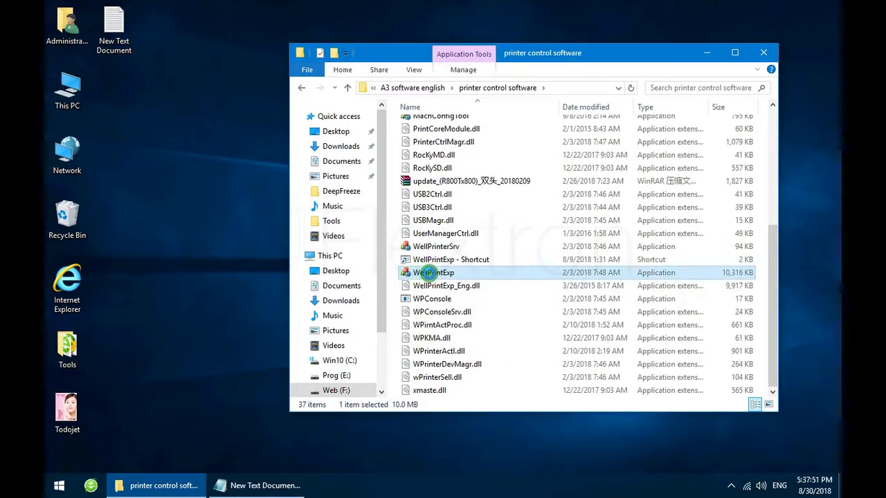
pyautogui.rightClick(427, 273)
pyautogui.moveTo(559, 368)
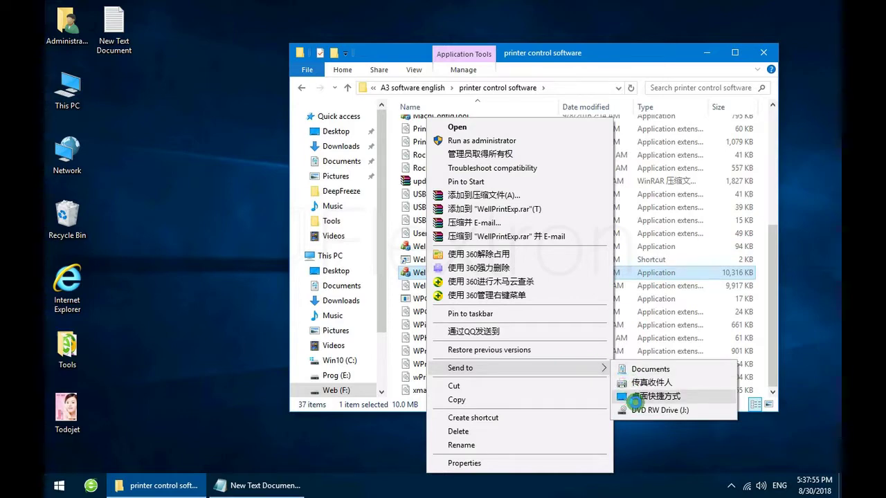
pyautogui.click(633, 398)
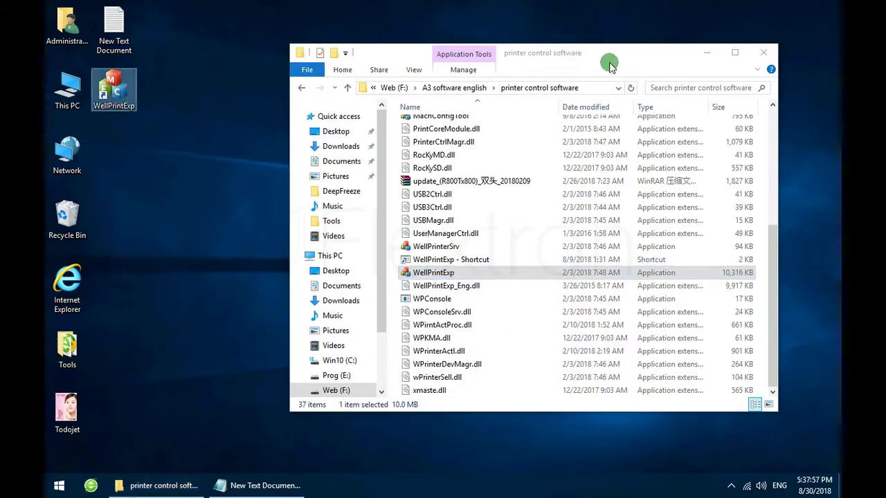
pyautogui.click(762, 53)
pyautogui.rightClick(225, 139)
pyautogui.click(261, 173)
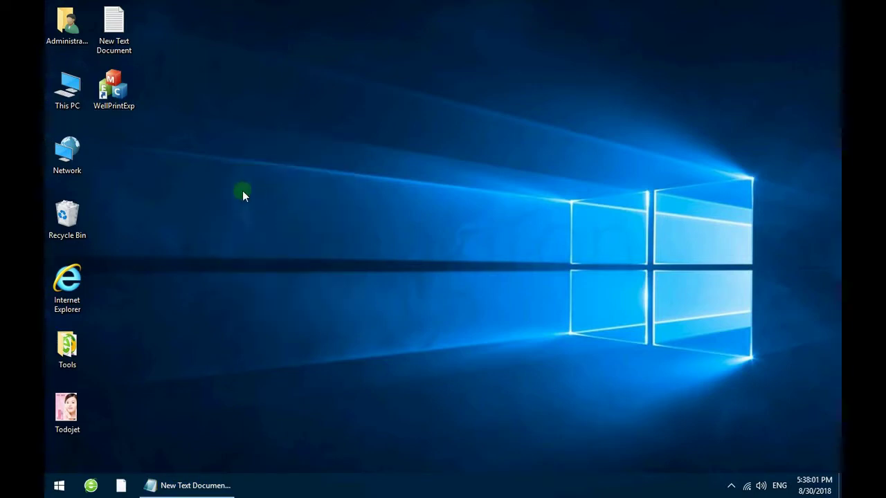
# Launch WellPrintExp from its desktop shortcut and initialize it with the config file TX800-KCMY+W.cfg.
pyautogui.doubleClick(129, 103)
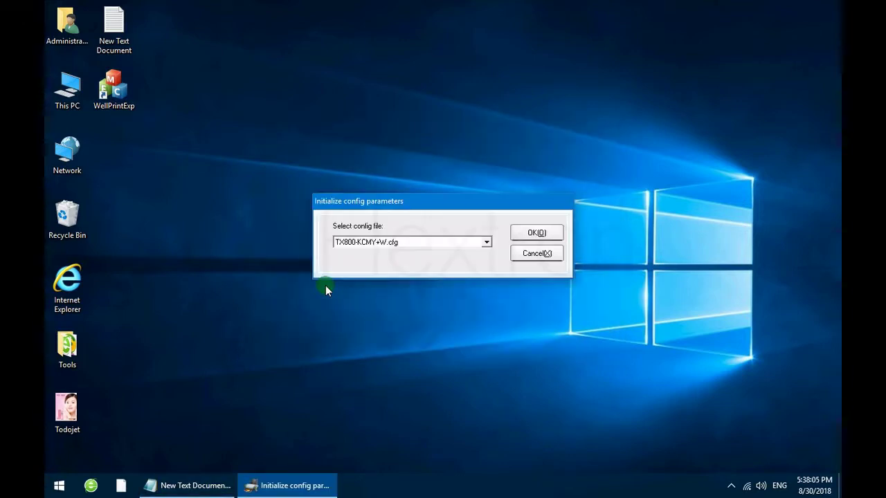
pyautogui.click(539, 234)
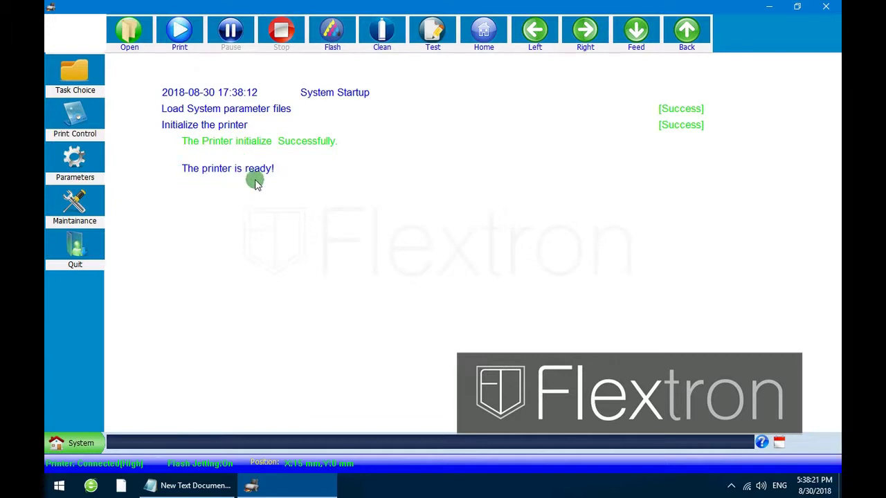
# In the maintenance Platform Control settings, lower the car height to 0.00 mm and raise it to 5.50 mm.
pyautogui.click(85, 213)
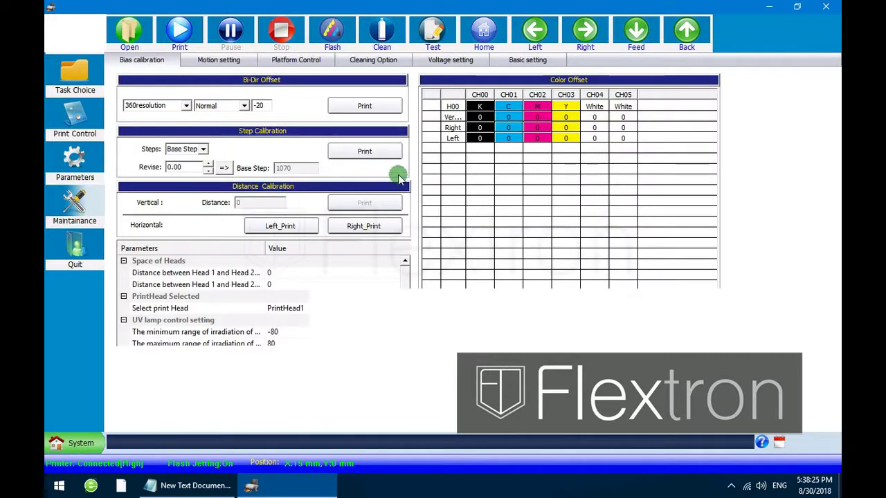
pyautogui.click(305, 64)
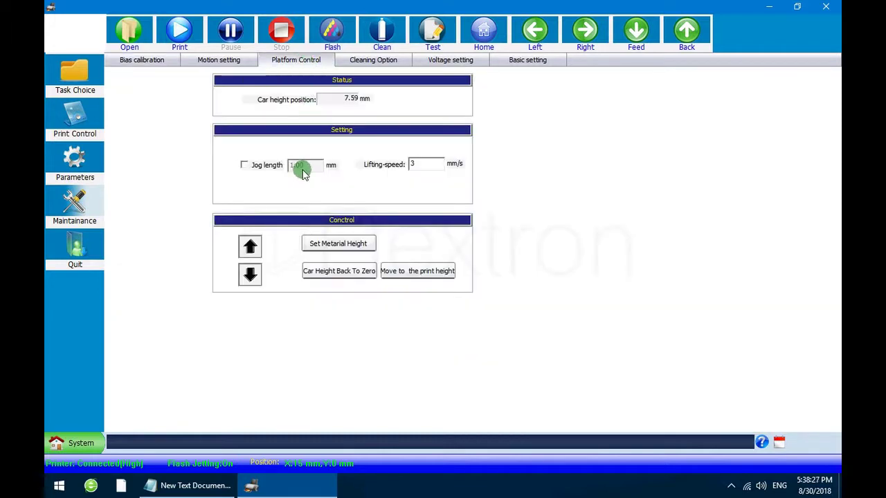
pyautogui.click(250, 277)
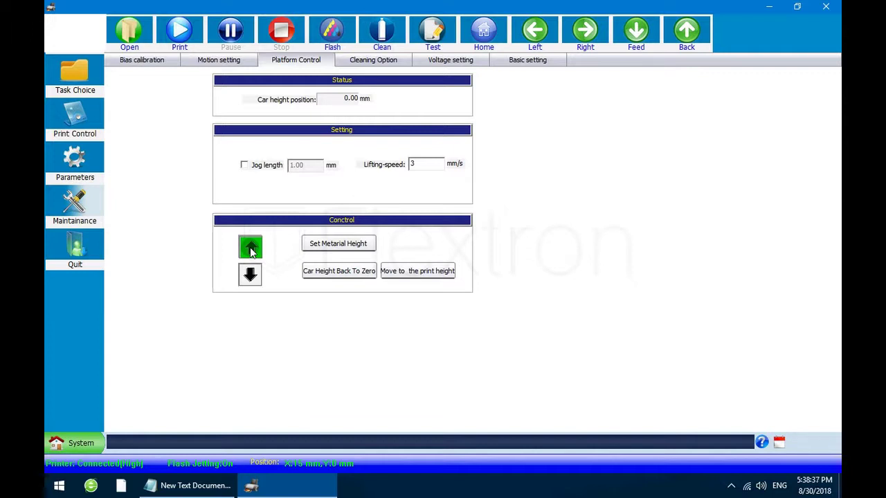
pyautogui.click(250, 248)
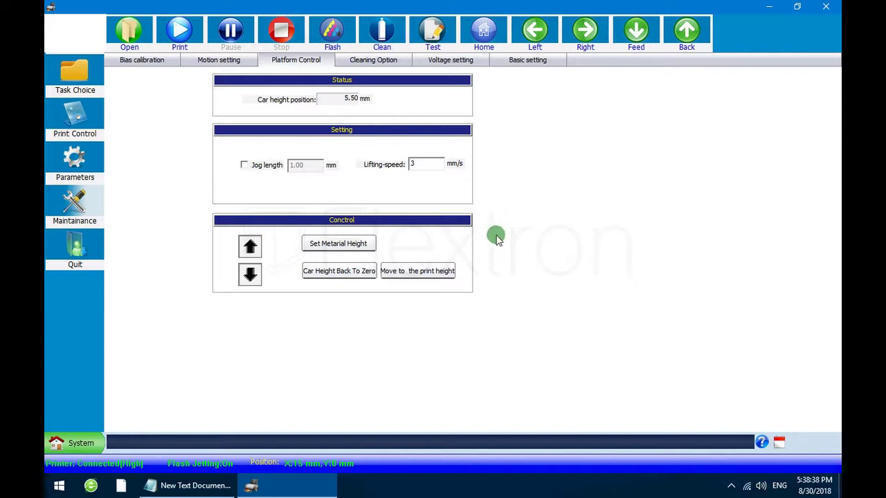
# Test the printer's motion by moving the carriage left and right and feeding the platform.
pyautogui.click(540, 38)
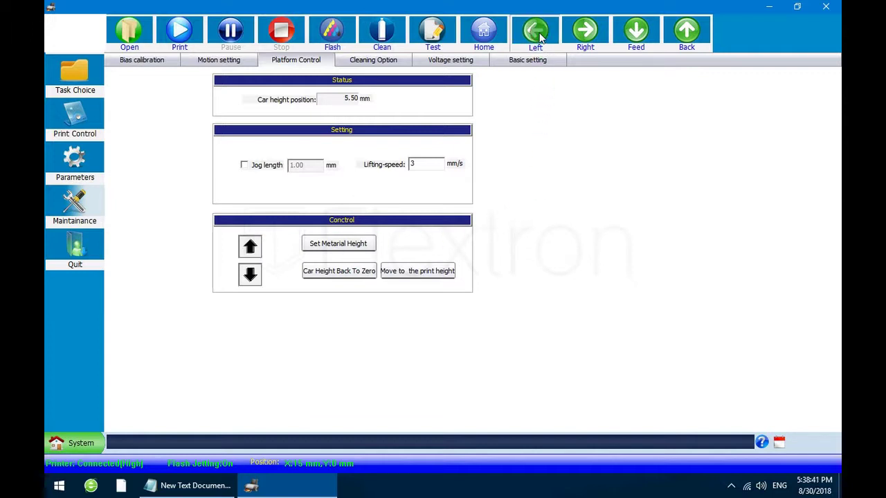
pyautogui.click(589, 34)
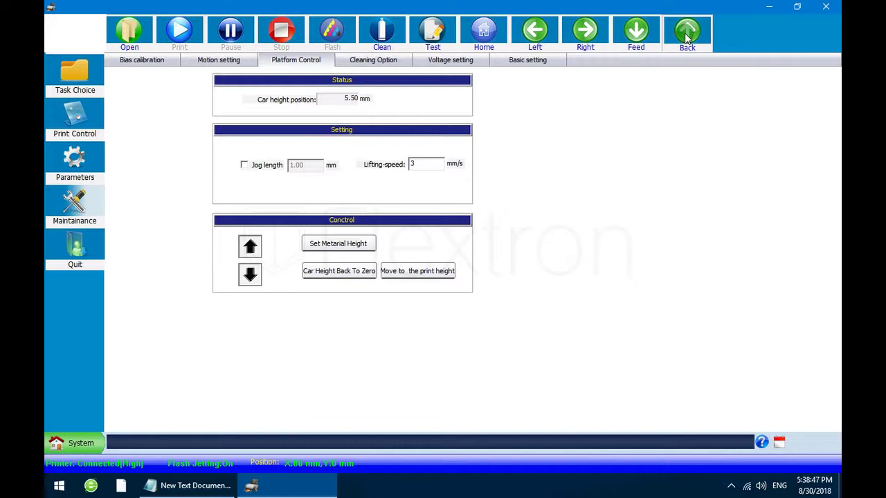
pyautogui.click(635, 35)
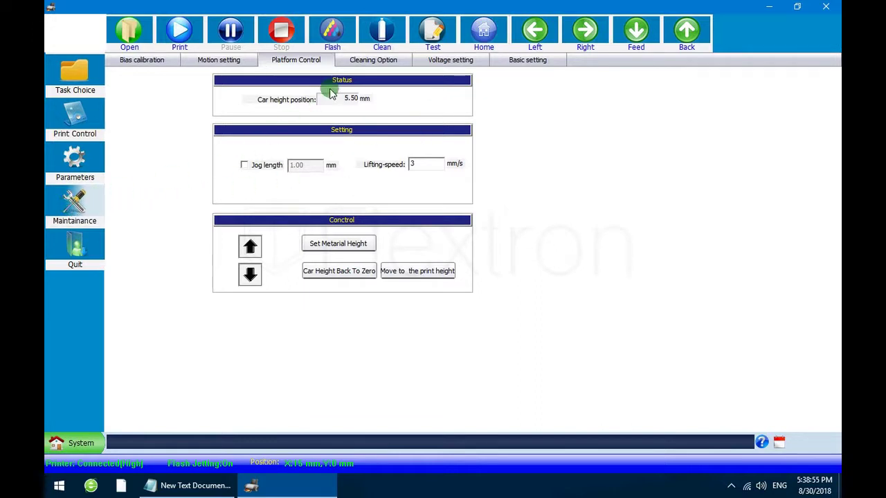
# Load ink for Head1 from the printing parameters and run a Normal head cleaning.
pyautogui.click(362, 61)
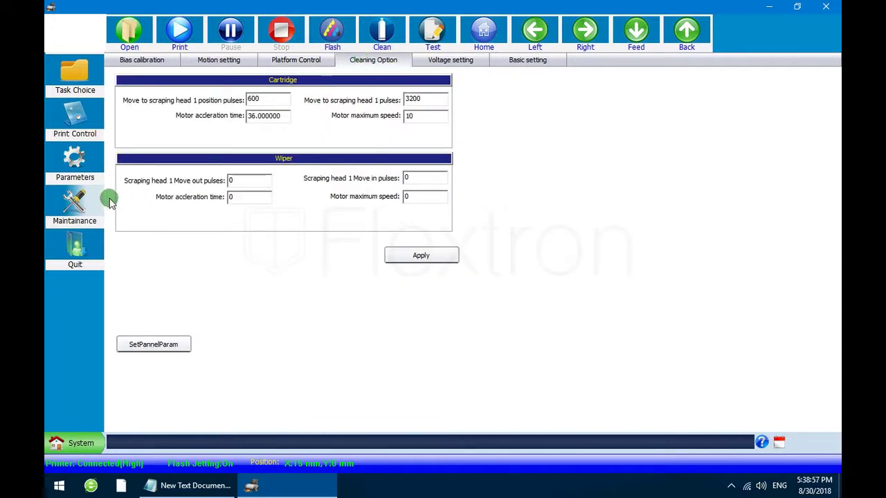
pyautogui.click(75, 161)
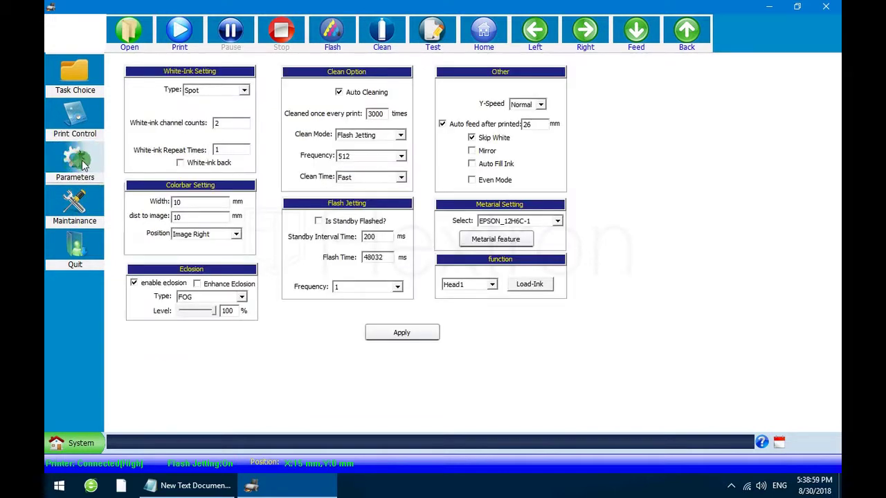
pyautogui.click(528, 285)
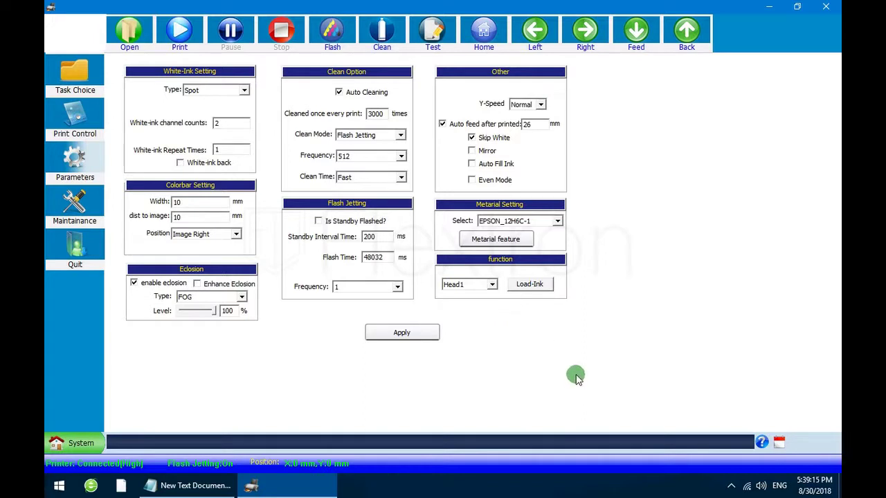
pyautogui.click(383, 33)
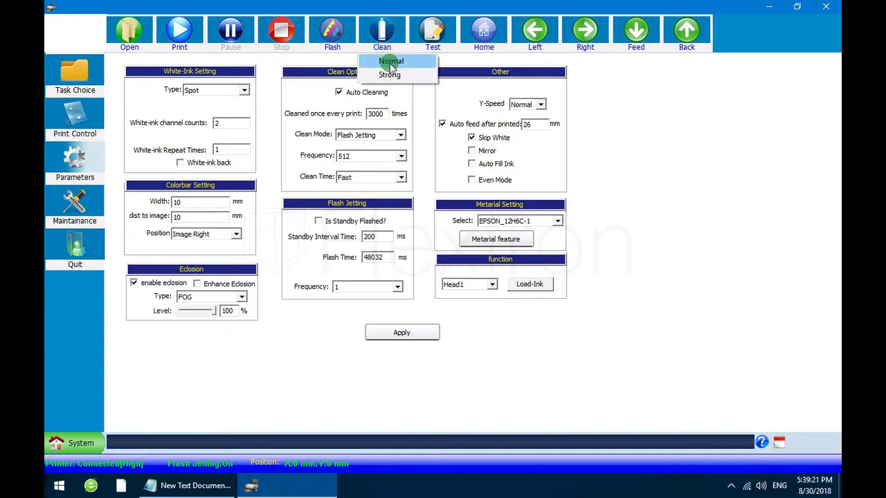
pyautogui.click(391, 63)
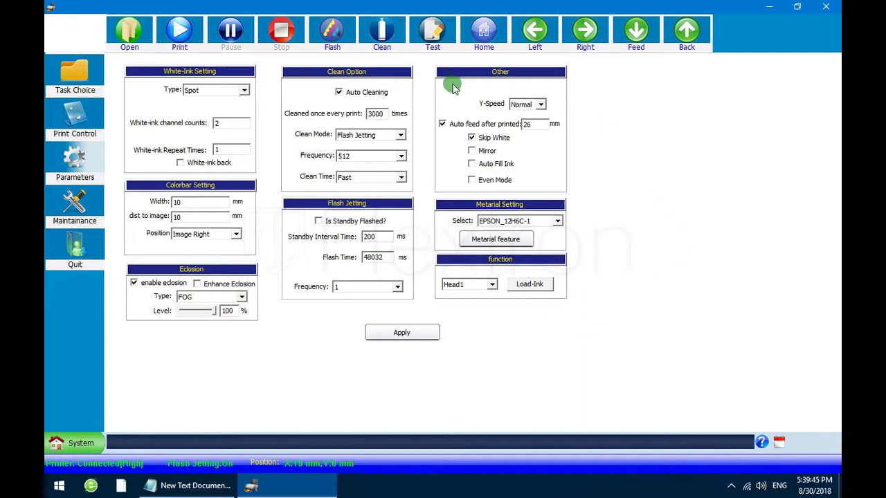
# Set the margin width to 100 mm in the print control settings and run a test print.
pyautogui.click(432, 35)
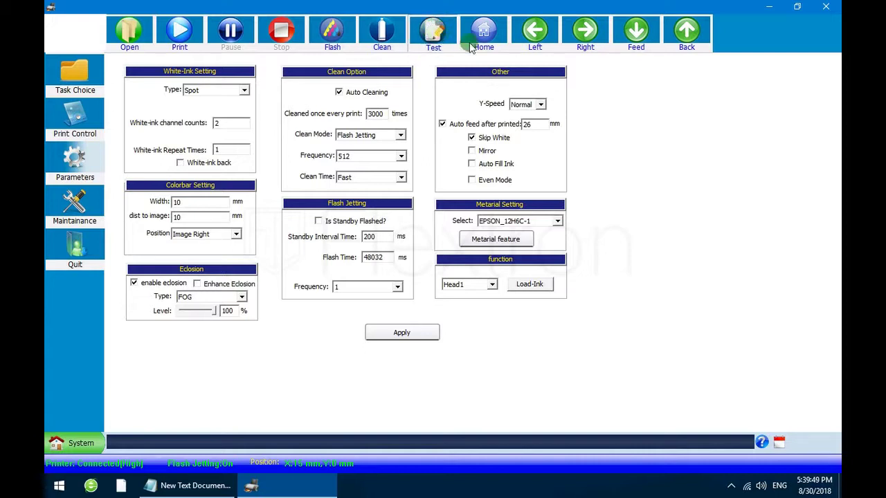
pyautogui.click(74, 118)
pyautogui.moveTo(197, 65); pyautogui.dragTo(148, 64)
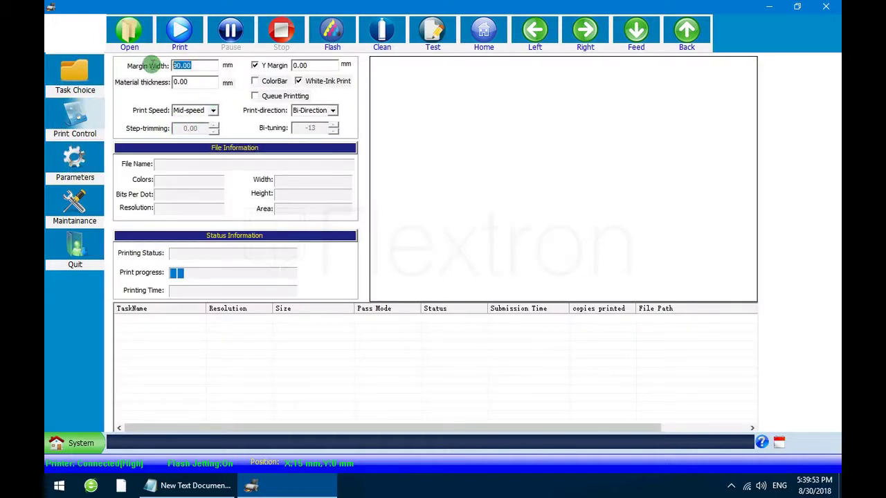
pyautogui.write('100')
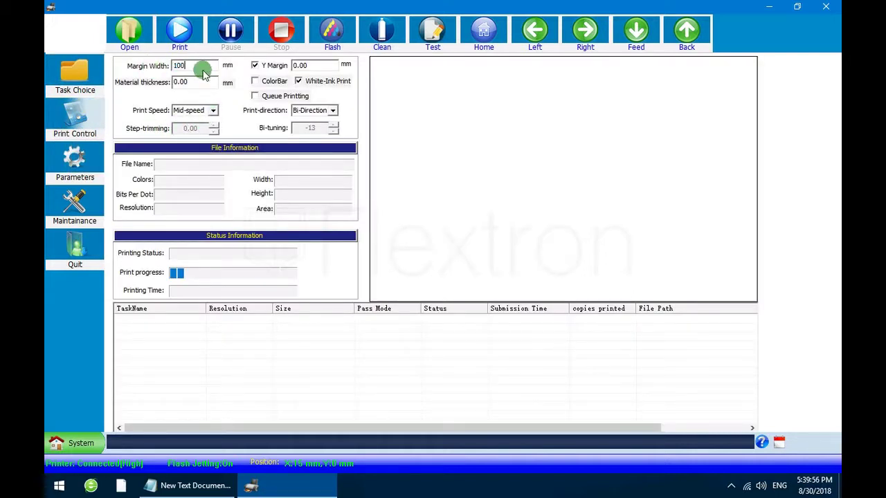
pyautogui.click(434, 35)
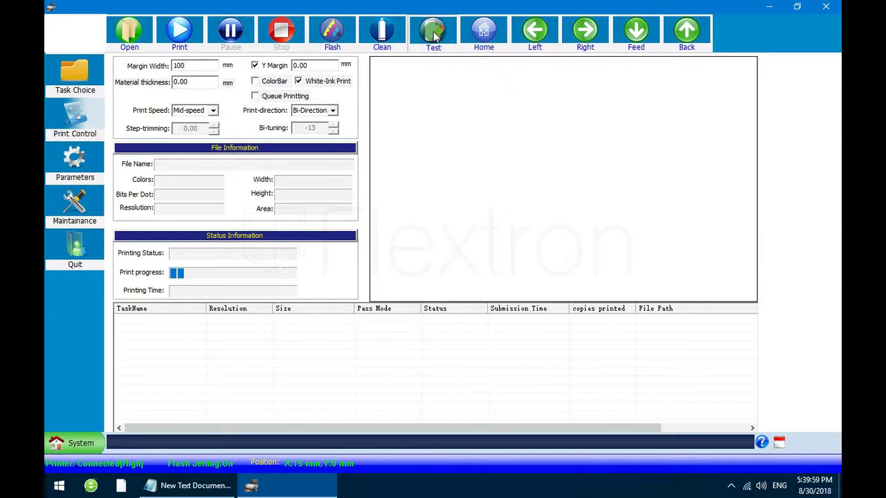
pyautogui.click(448, 63)
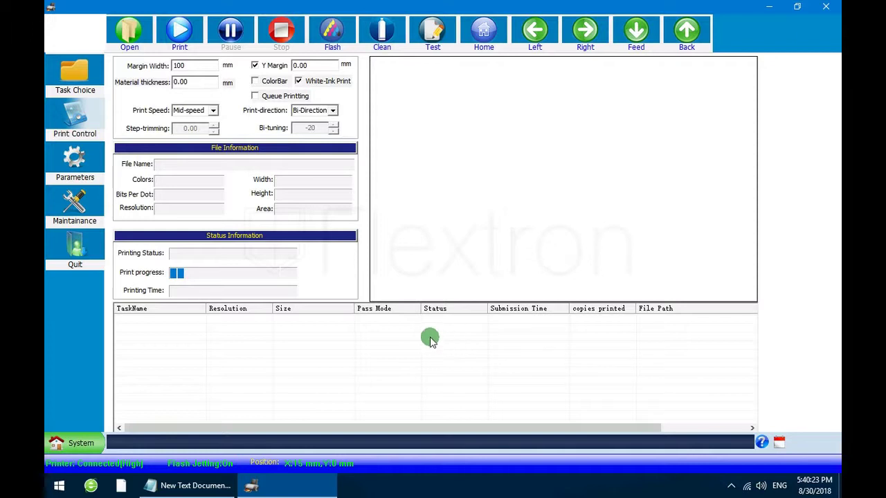
# Open the print file Todojet.prn from the Web (F:) drive as a new print task.
pyautogui.click(72, 72)
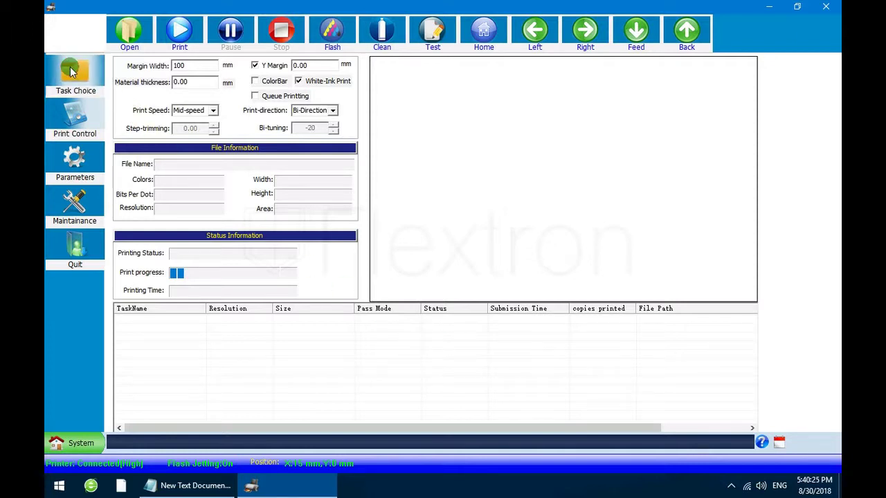
pyautogui.click(131, 36)
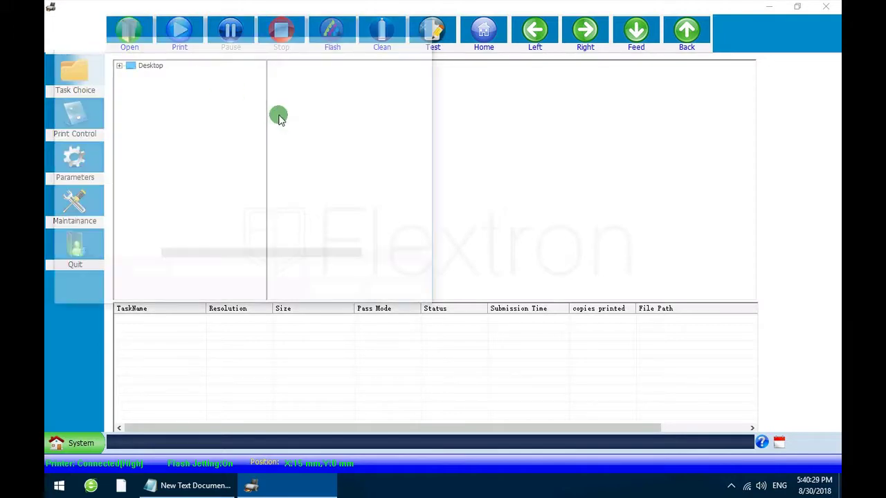
pyautogui.click(152, 43)
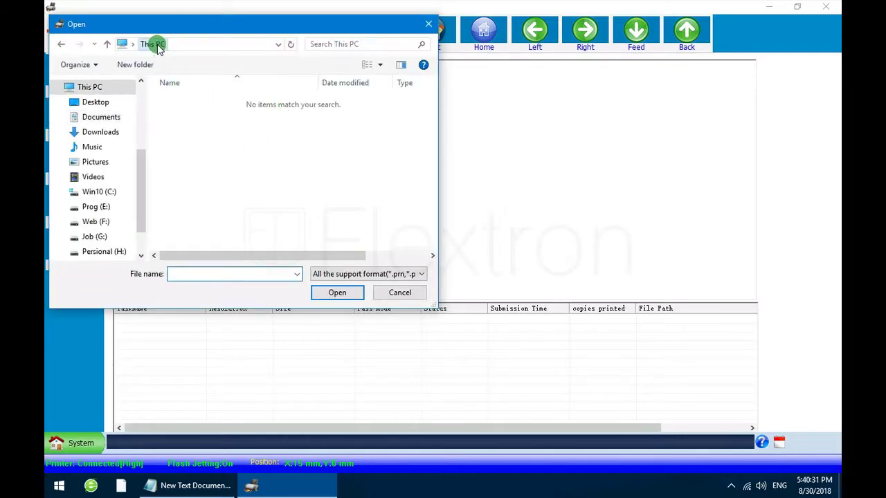
pyautogui.moveTo(432, 118); pyautogui.dragTo(426, 201)
pyautogui.doubleClick(182, 171)
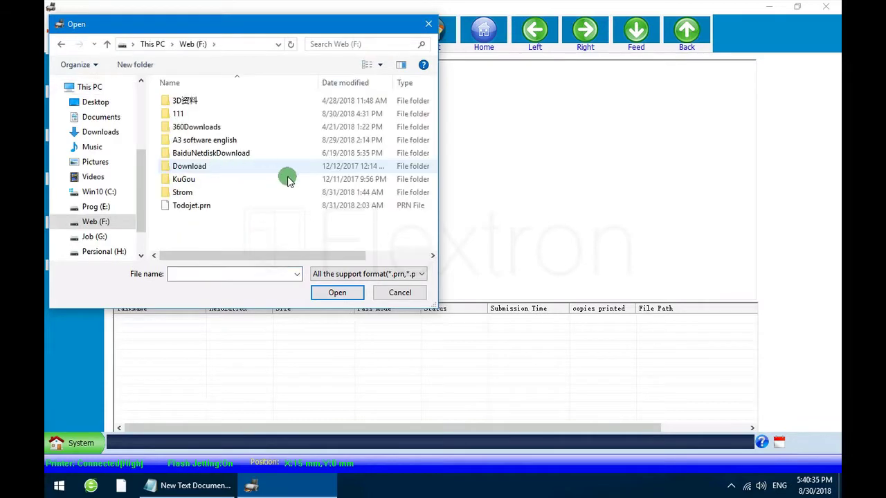
pyautogui.click(203, 206)
pyautogui.click(337, 292)
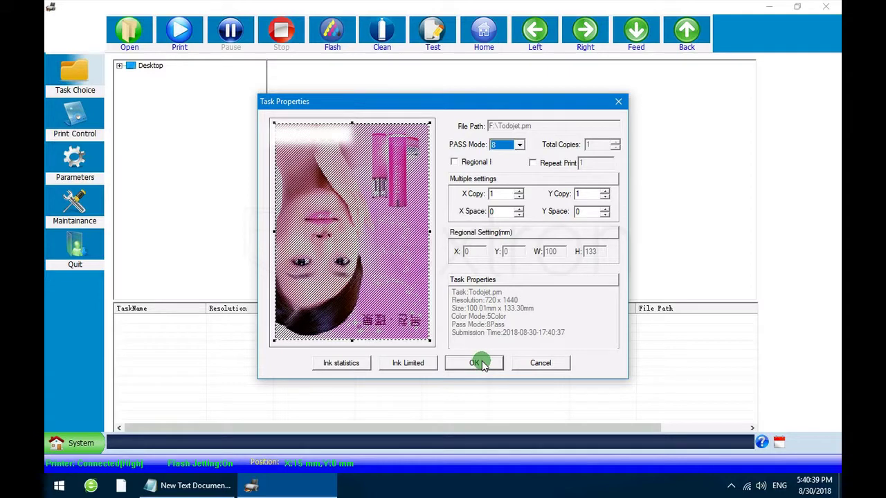
# Set the task's PASS Mode to 16 and accept the task properties.
pyautogui.click(519, 145)
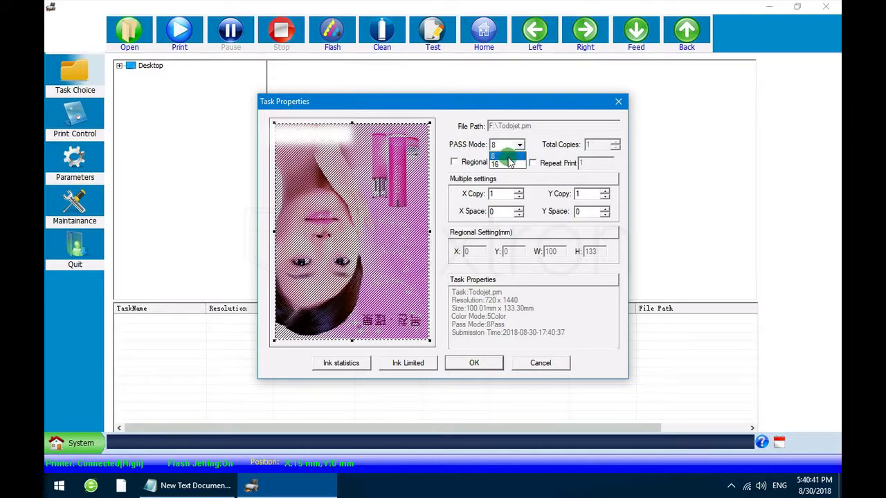
pyautogui.click(503, 165)
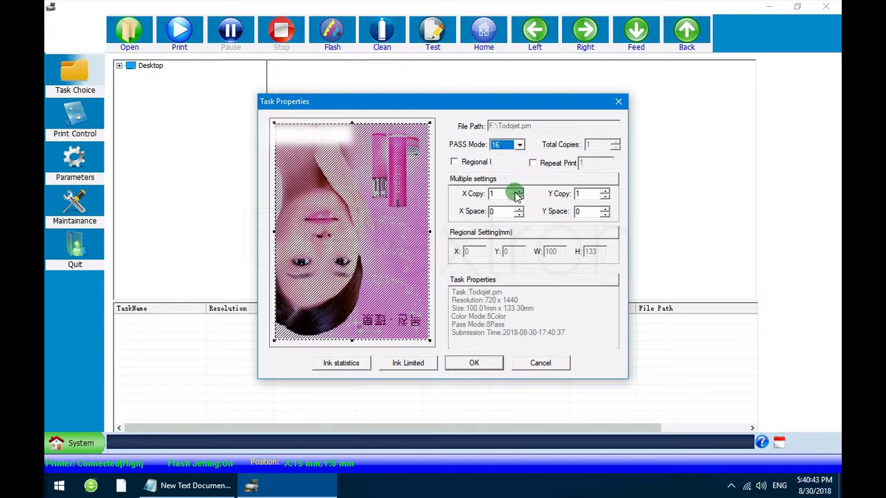
pyautogui.click(476, 364)
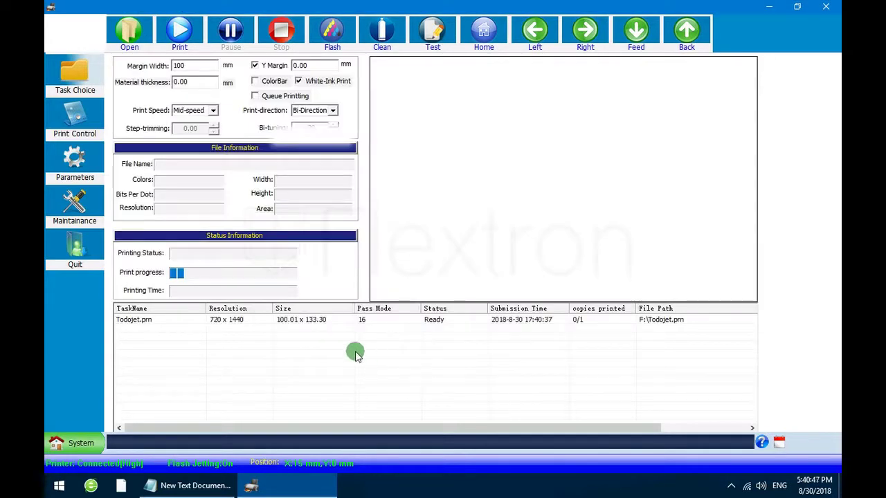
# Select the Todojet.prn task, check its white-ink and margin width settings, and start printing it.
pyautogui.click(302, 320)
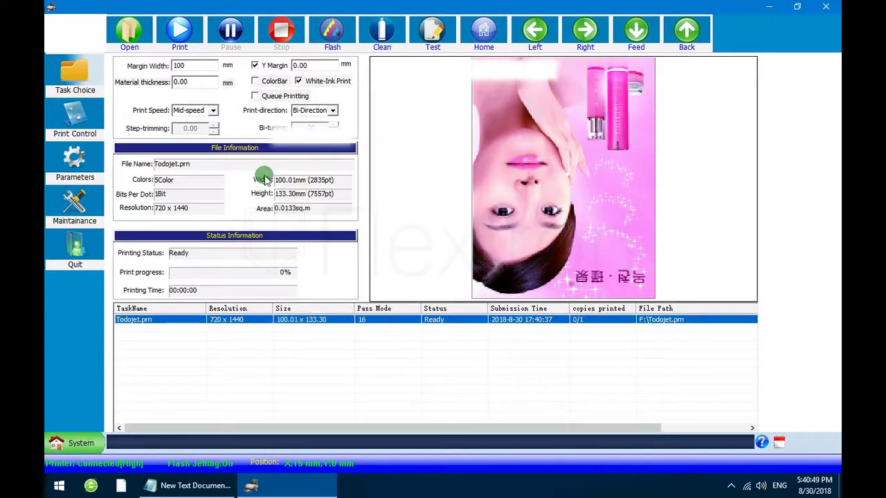
pyautogui.click(298, 82)
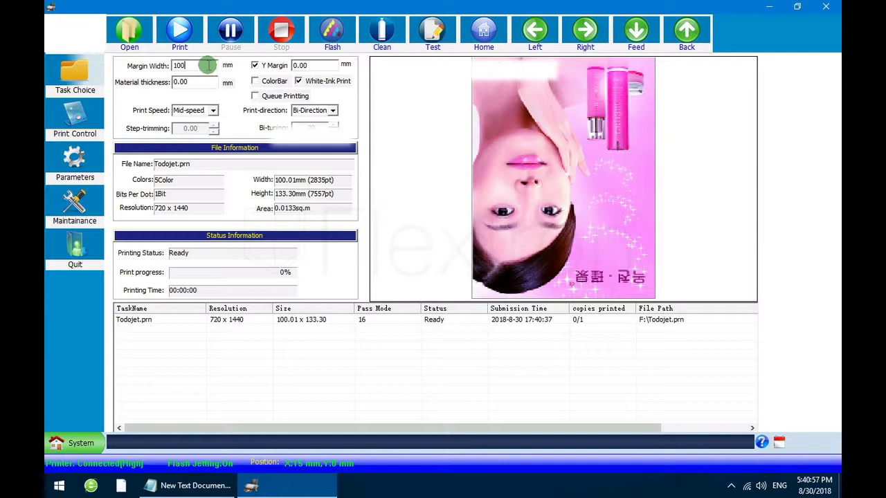
pyautogui.moveTo(198, 65); pyautogui.dragTo(168, 65)
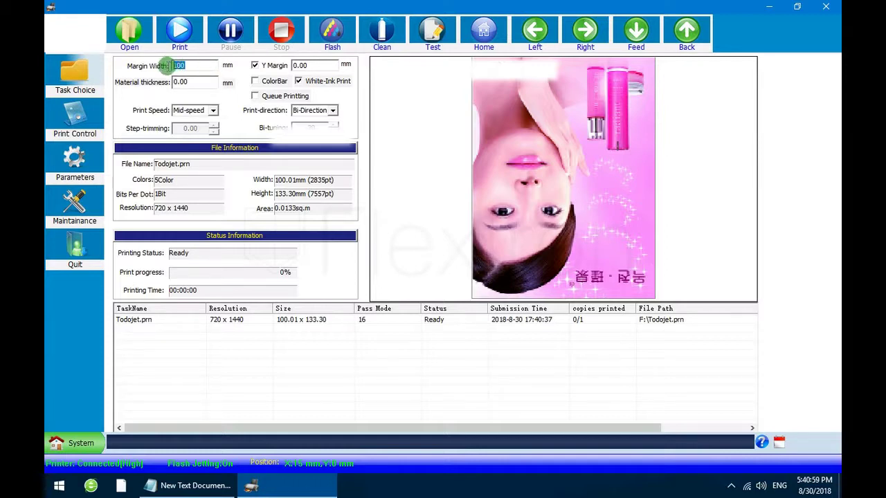
pyautogui.click(198, 65)
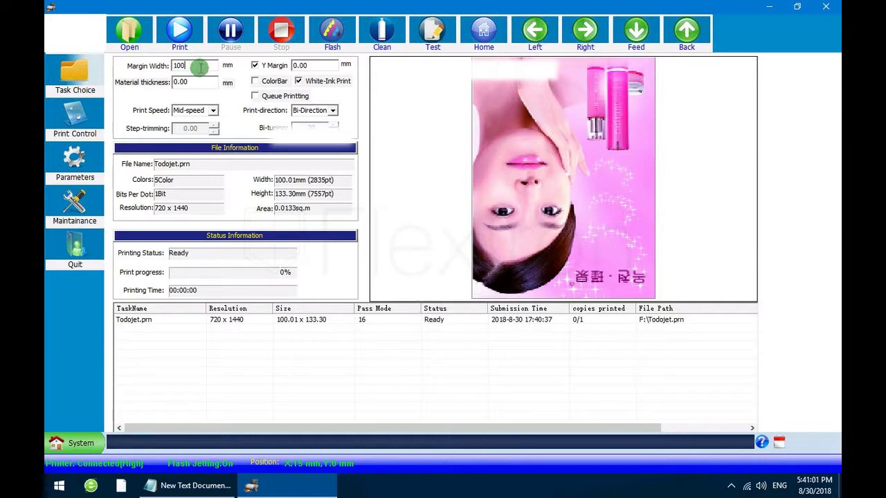
pyautogui.click(244, 321)
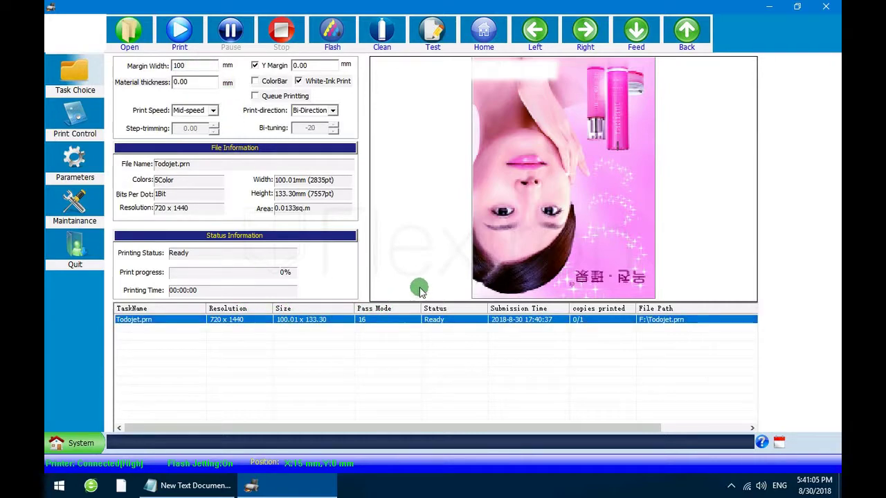
pyautogui.click(181, 34)
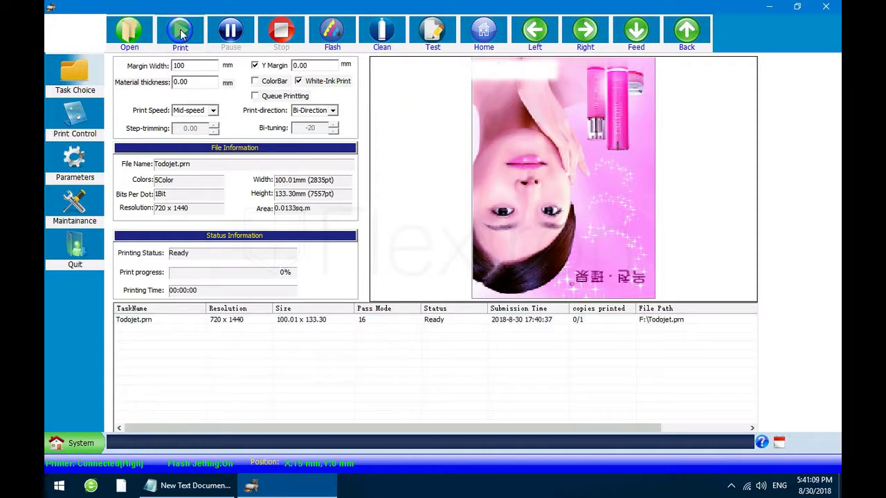
pyautogui.click(272, 277)
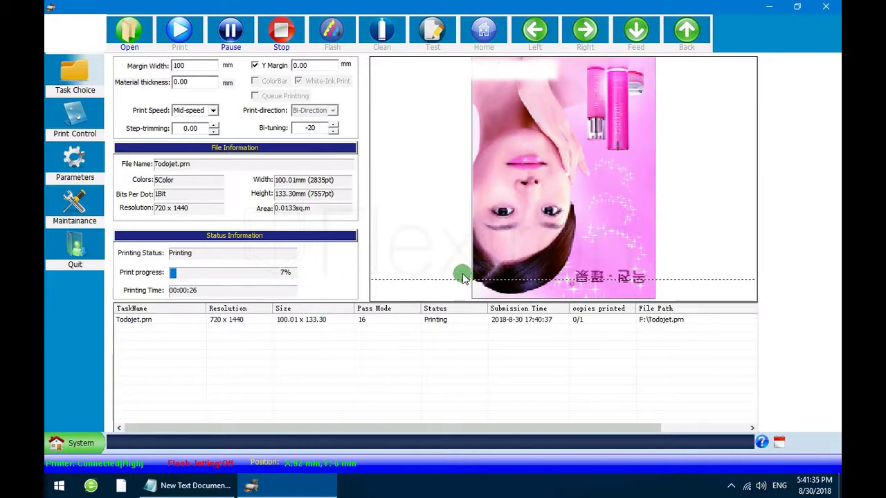
# Stop the running Todojet.prn print and select its task in the task list again.
pyautogui.click(282, 31)
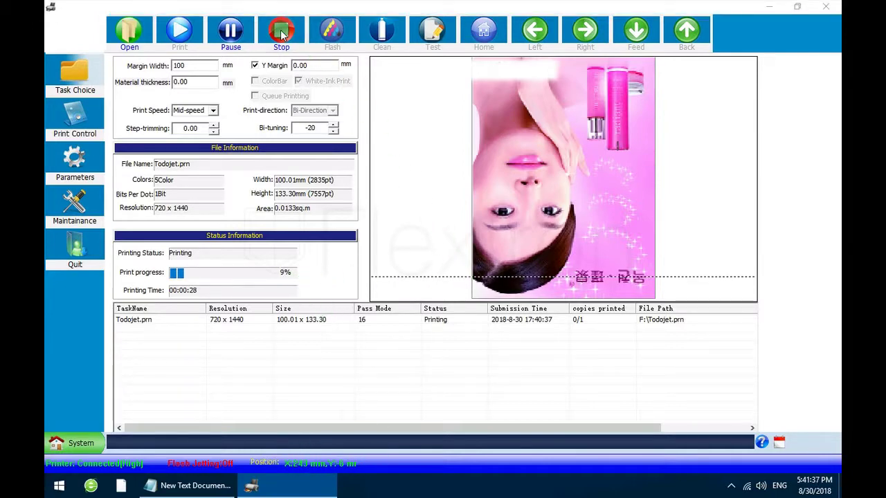
pyautogui.click(399, 261)
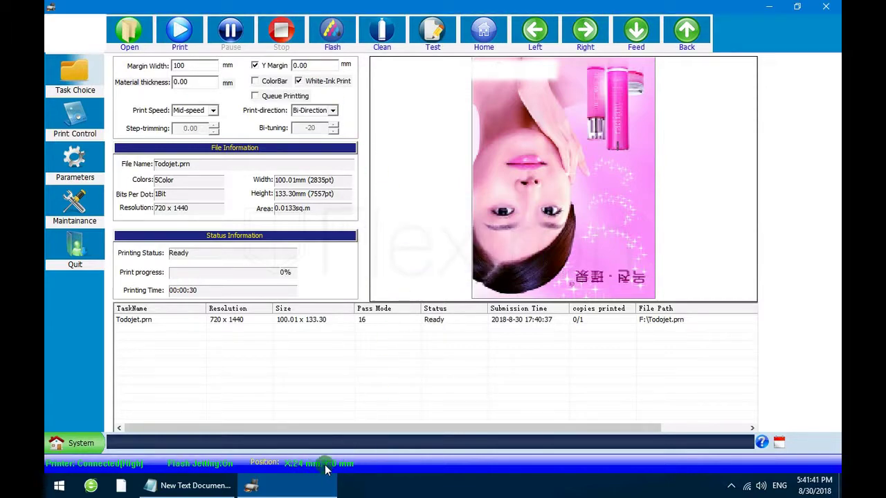
pyautogui.click(359, 320)
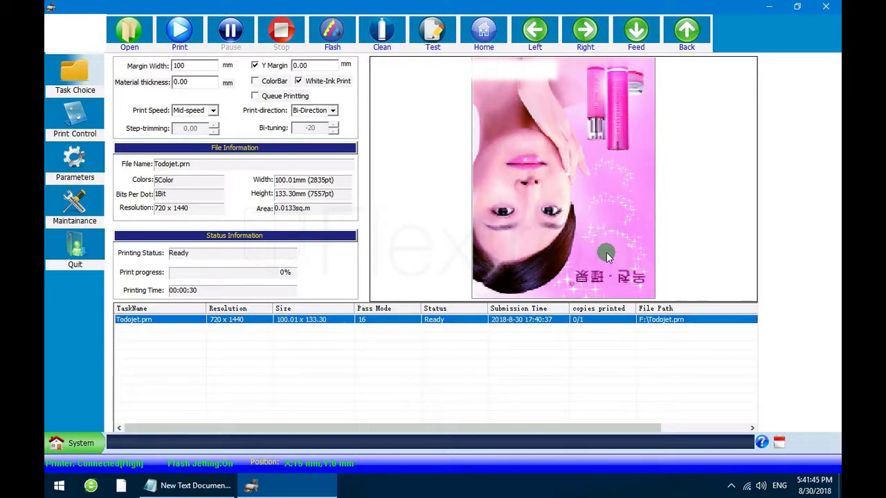
# Exit the print control system and refresh the desktop.
pyautogui.click(823, 10)
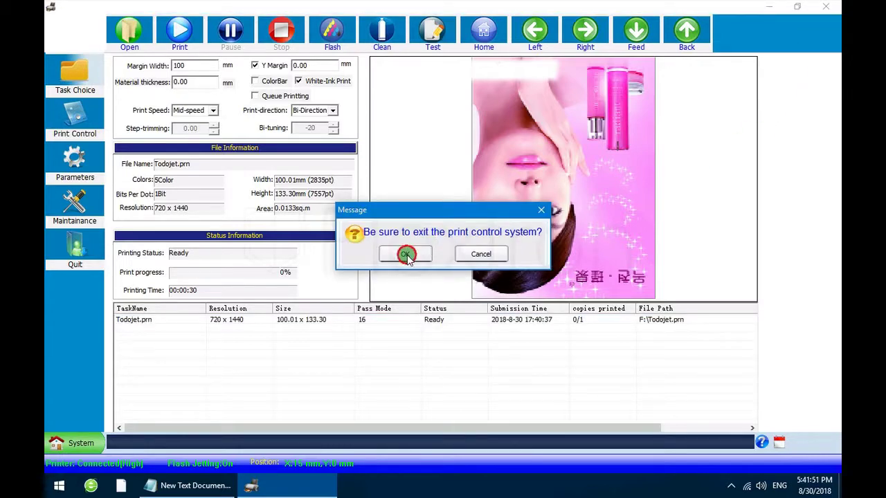
pyautogui.click(406, 255)
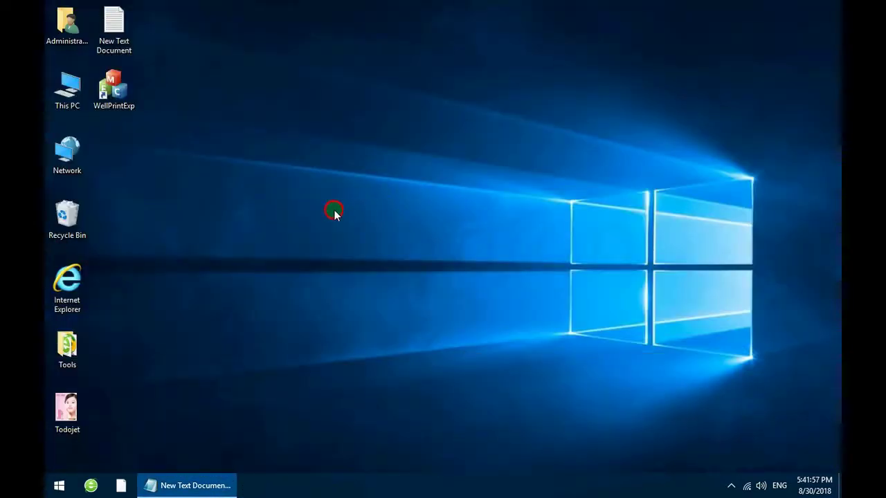
pyautogui.rightClick(322, 159)
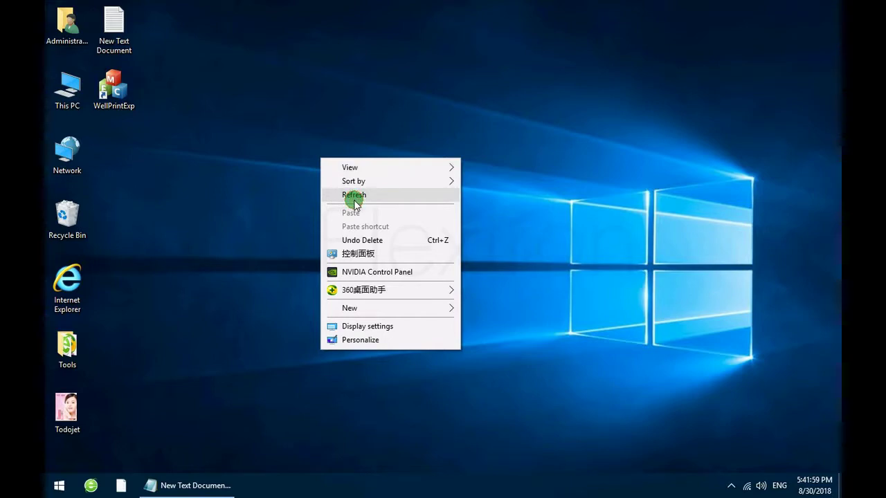
pyautogui.click(353, 201)
pyautogui.rightClick(353, 200)
pyautogui.click(378, 234)
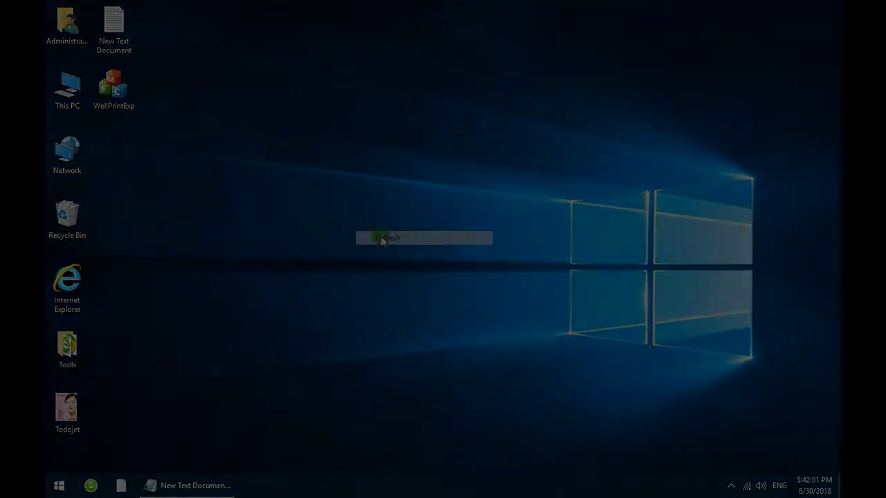